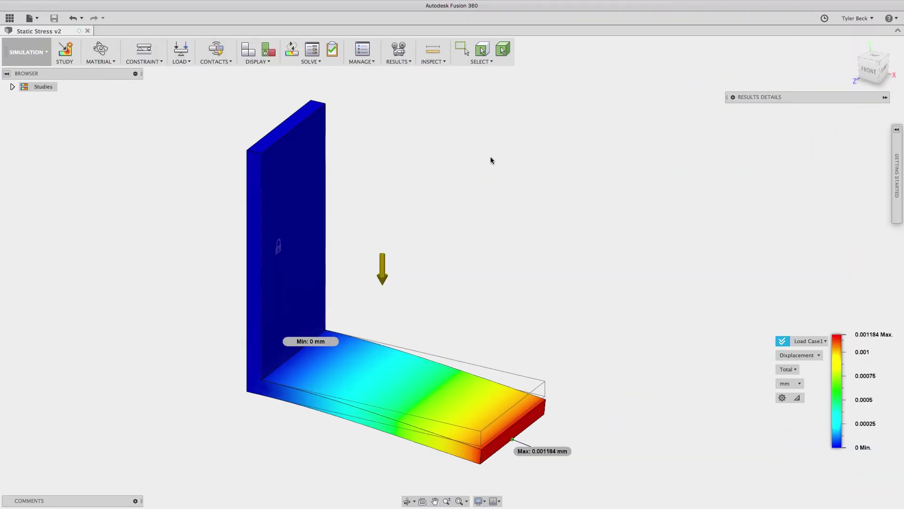
# Inspect the bracket's displacement plot and switch the displayed result to Stress
pyautogui.keyDown('shift'); pyautogui.moveTo(464, 171); pyautogui.dragTo(466, 268, button='middle'); pyautogui.keyUp('shift')
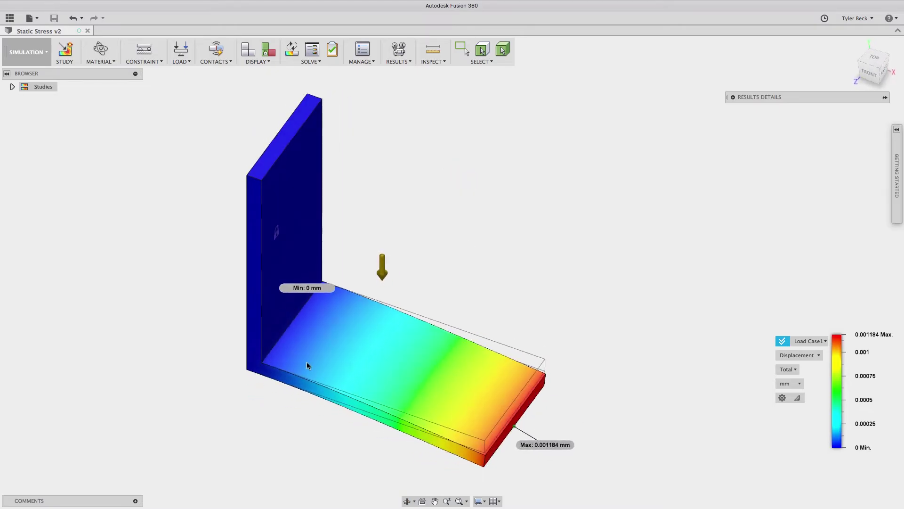
pyautogui.moveTo(298, 347); pyautogui.dragTo(502, 315, button='middle')
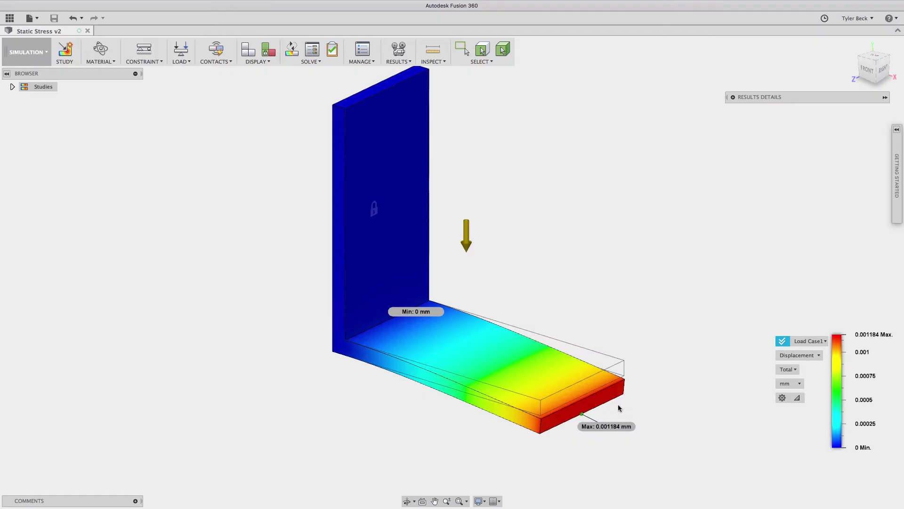
pyautogui.click(807, 357)
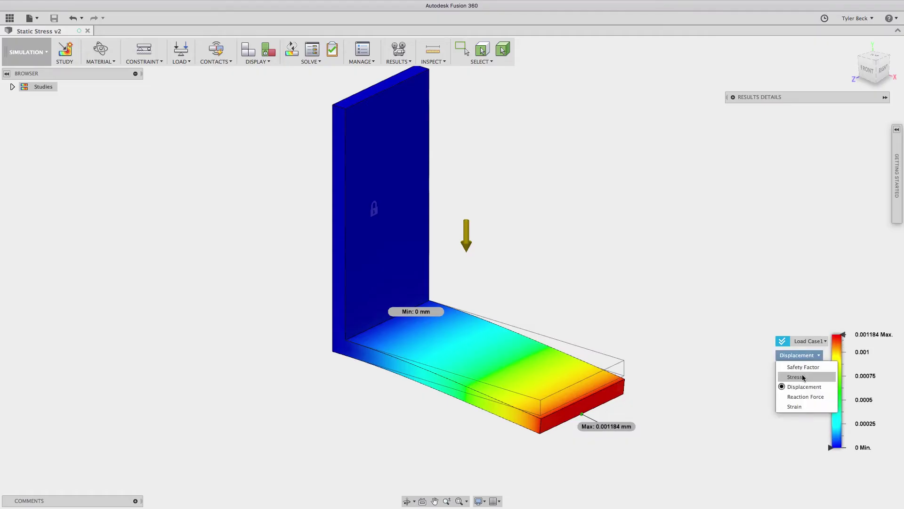
pyautogui.click(804, 377)
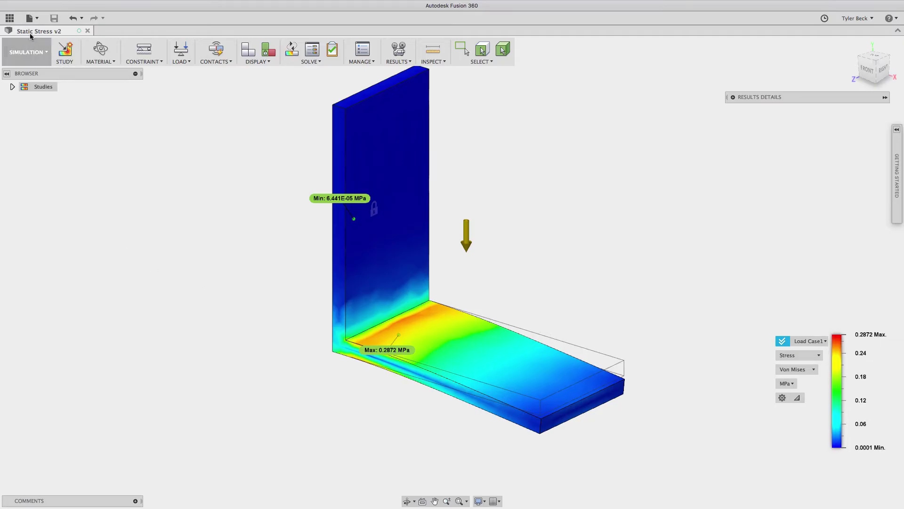
# Switch to the Model workspace and return to the Simulation workspace
pyautogui.click(27, 51)
pyautogui.click(24, 75)
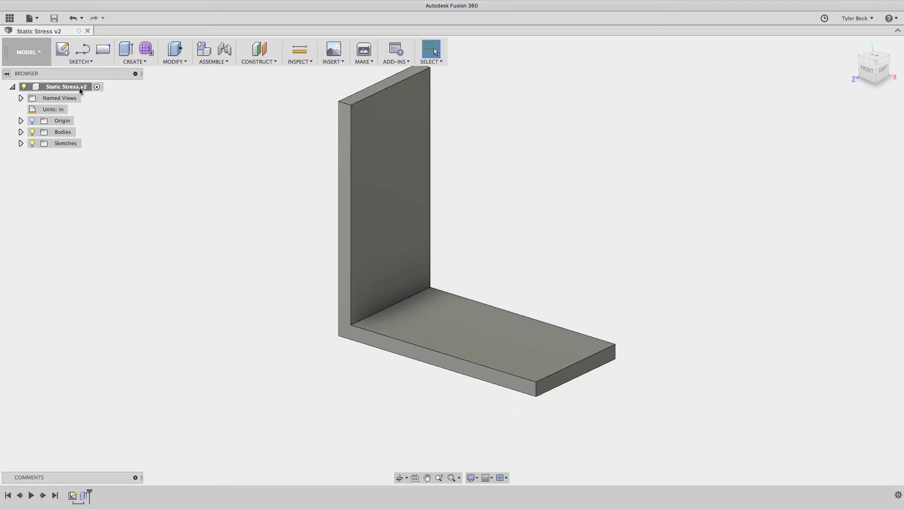
pyautogui.click(33, 60)
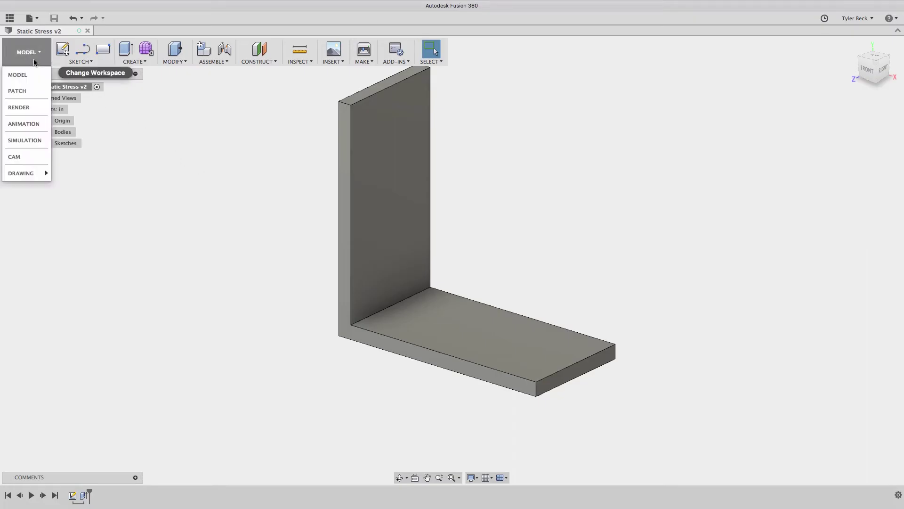
pyautogui.click(25, 139)
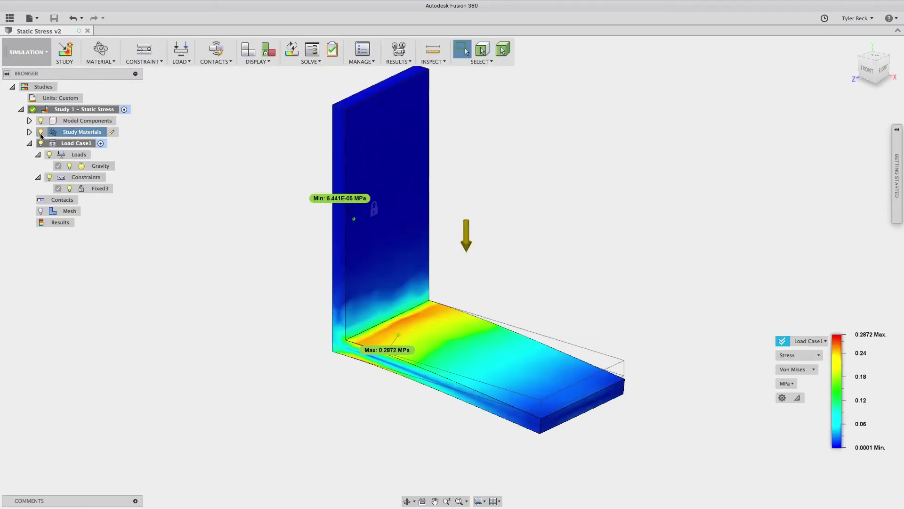
# Create a new simulation study of type Static Stress
pyautogui.click(12, 86)
pyautogui.click(64, 50)
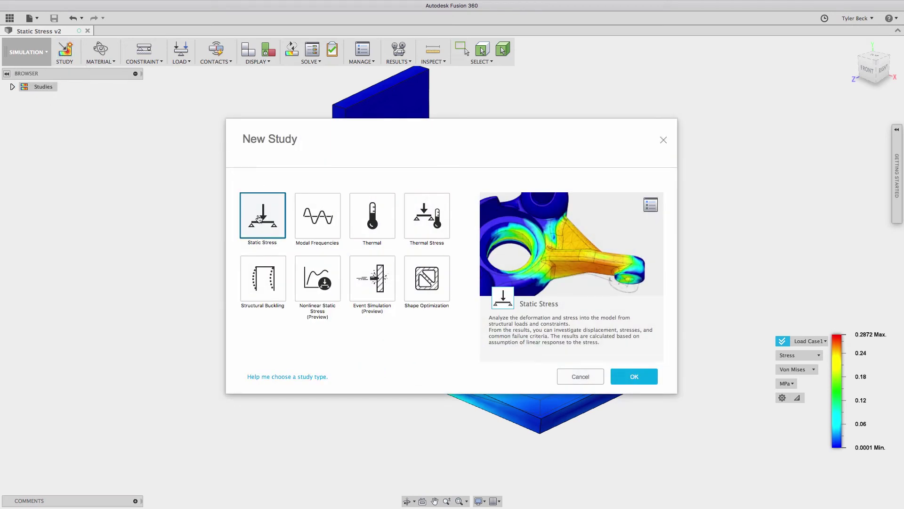
pyautogui.click(631, 376)
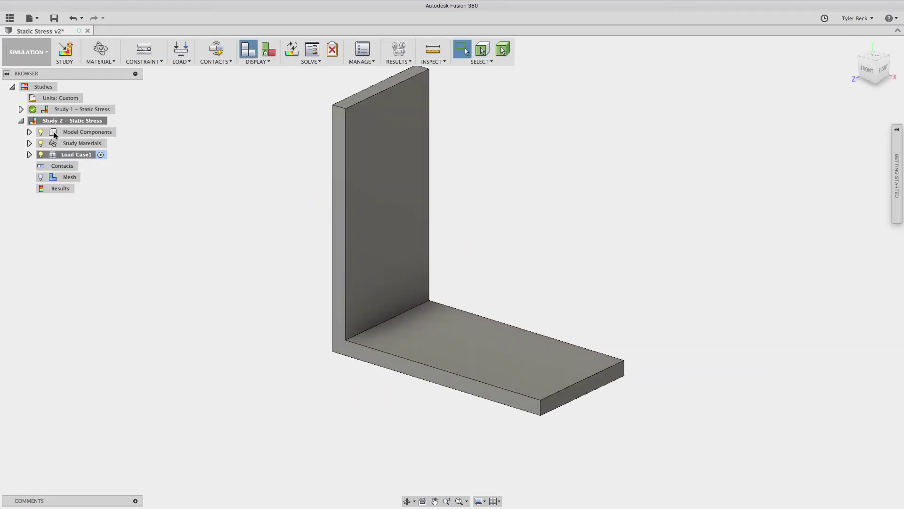
# Add a second load case to the new study and delete it again
pyautogui.rightClick(71, 156)
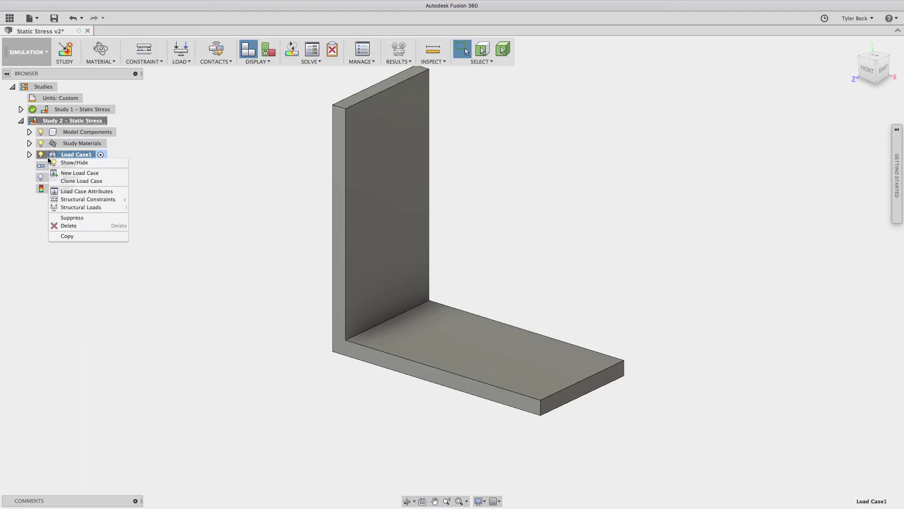
pyautogui.click(76, 173)
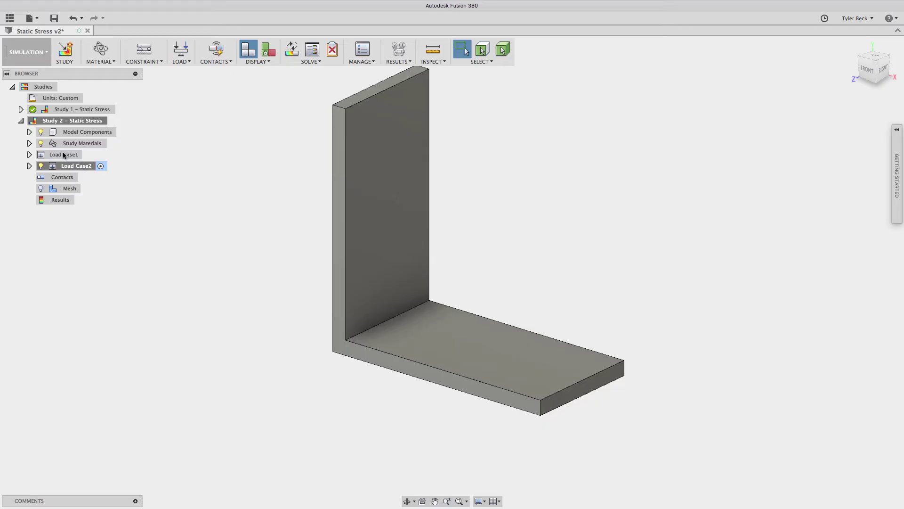
pyautogui.rightClick(76, 169)
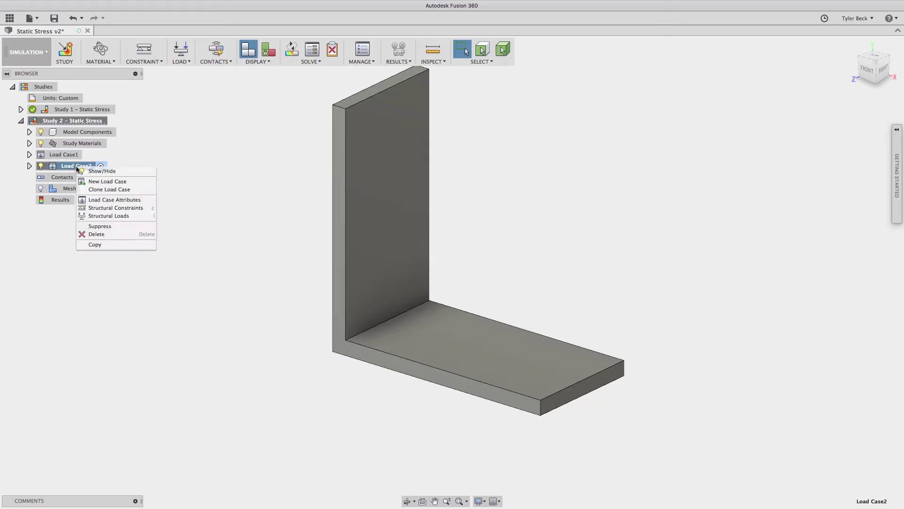
pyautogui.click(104, 234)
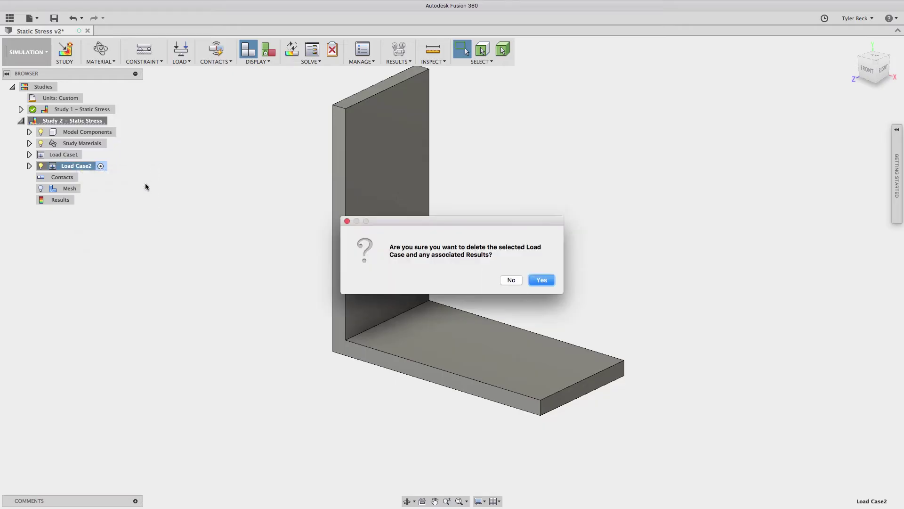
pyautogui.click(546, 279)
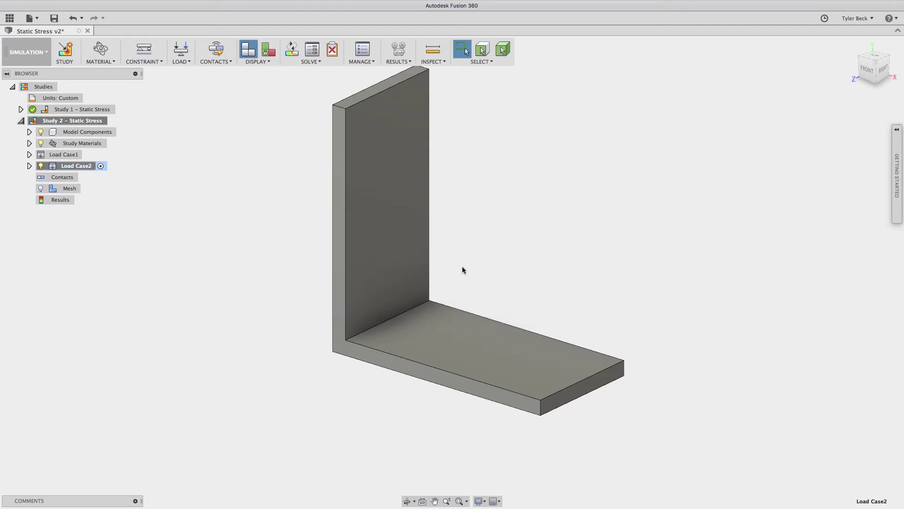
# Expand Study 2's model components, study materials and load case to examine their contents
pyautogui.rightClick(62, 131)
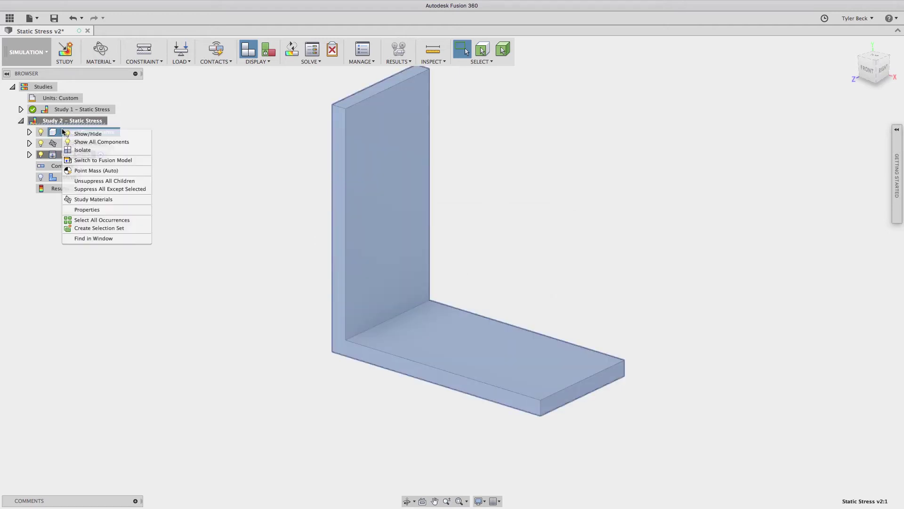
pyautogui.press('Escape')
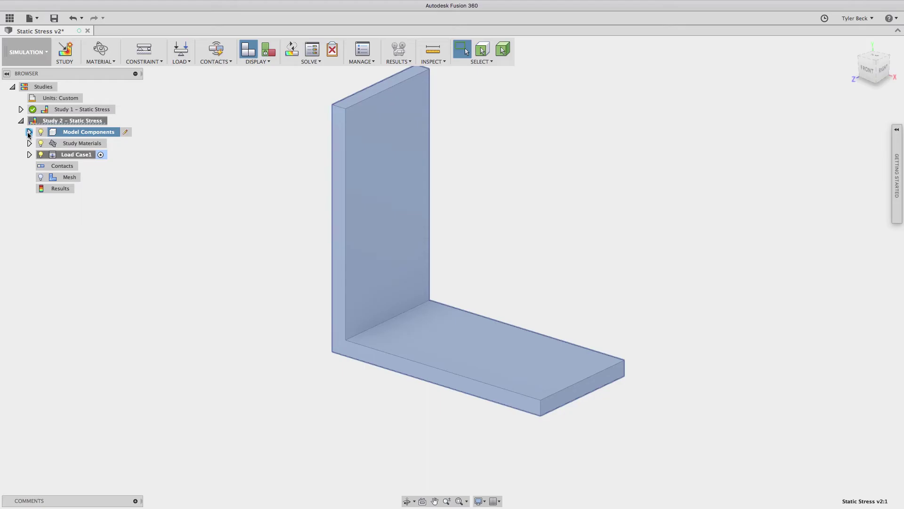
pyautogui.click(29, 132)
pyautogui.click(30, 154)
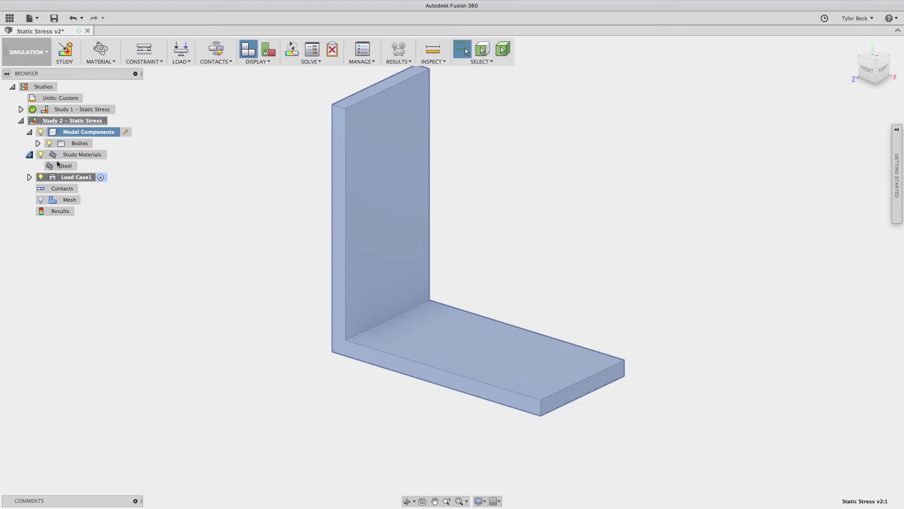
pyautogui.click(62, 168)
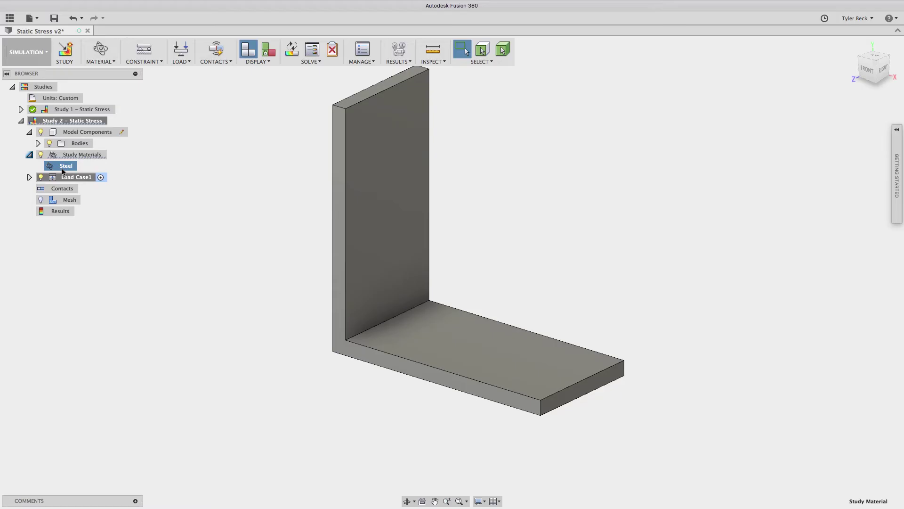
pyautogui.click(30, 177)
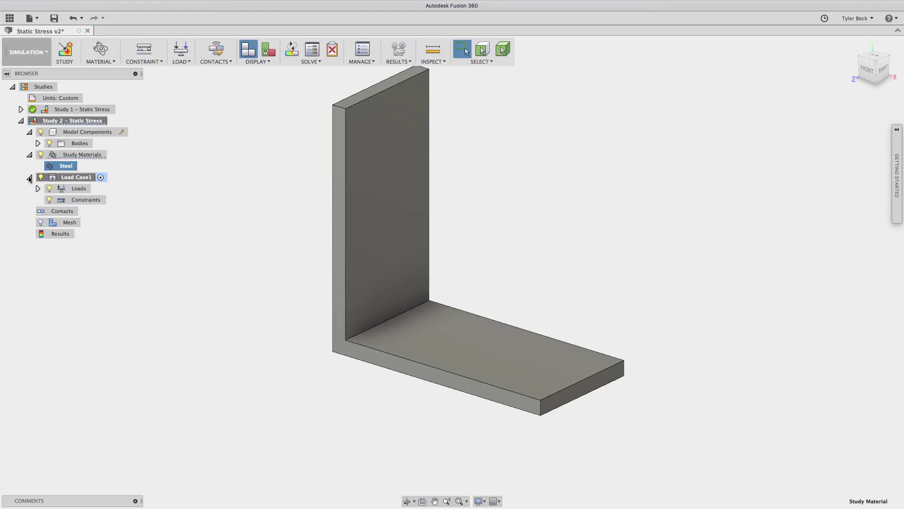
# Apply a -100 N force to the end face of the bracket's horizontal leg, directed along that face's short vertical edge
pyautogui.click(70, 189)
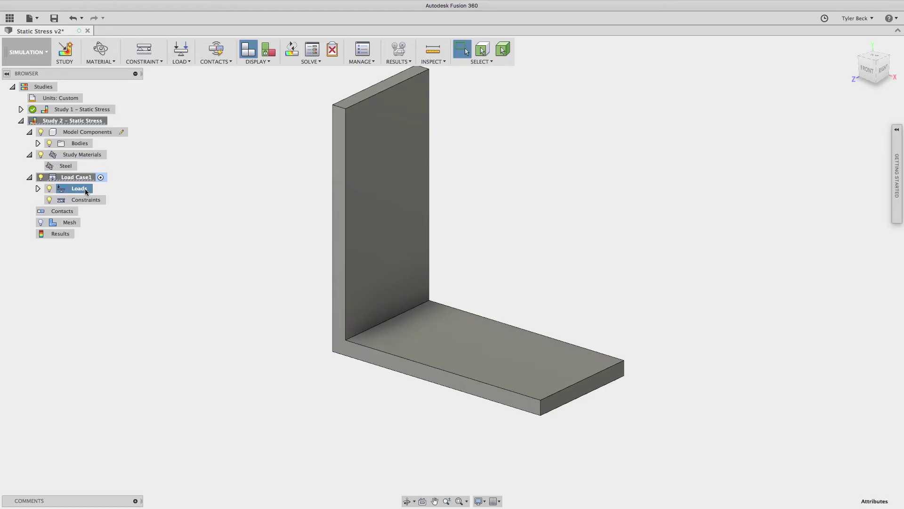
pyautogui.rightClick(85, 191)
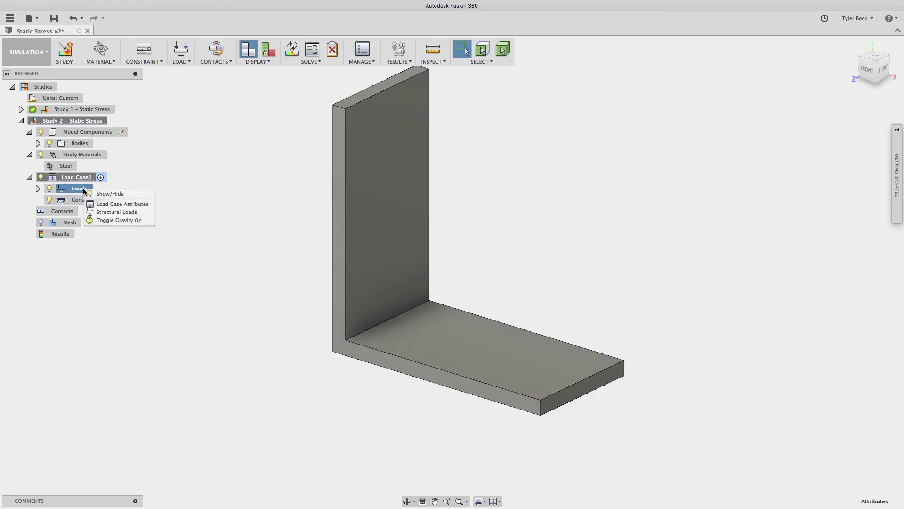
pyautogui.click(141, 176)
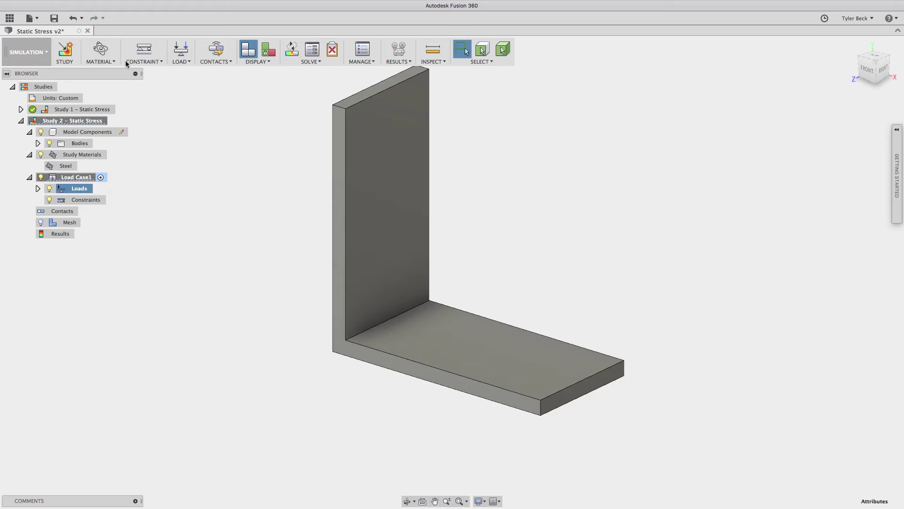
pyautogui.click(179, 63)
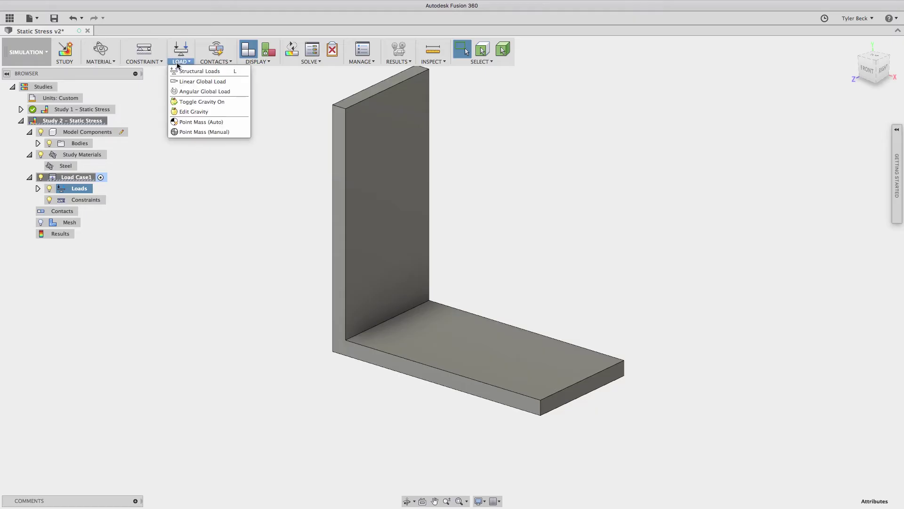
pyautogui.click(184, 71)
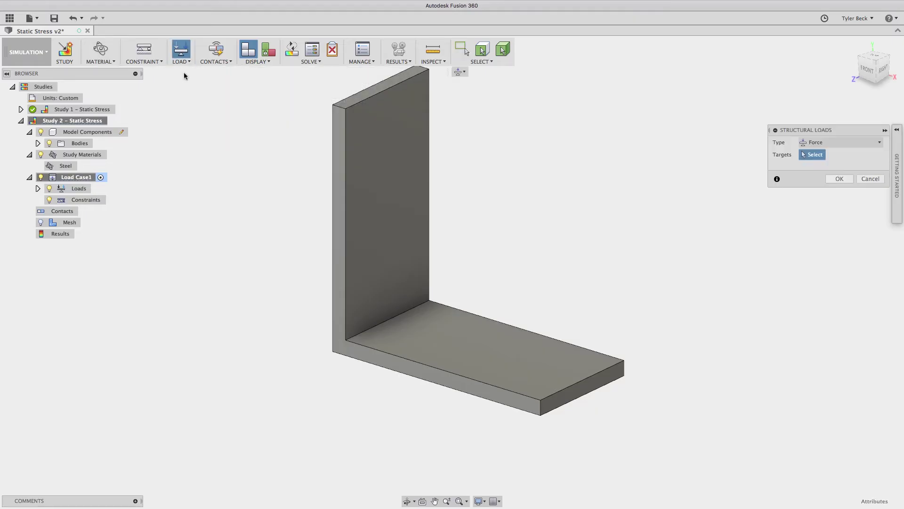
pyautogui.click(578, 393)
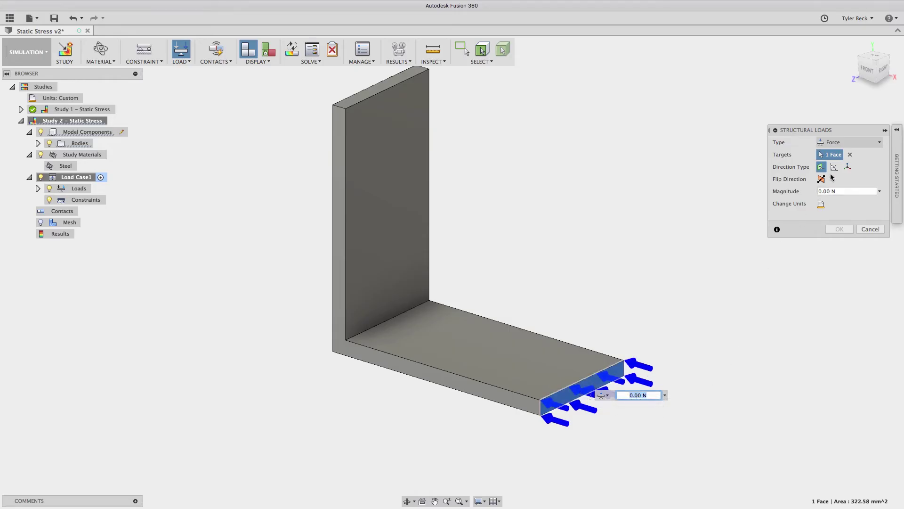
pyautogui.click(834, 167)
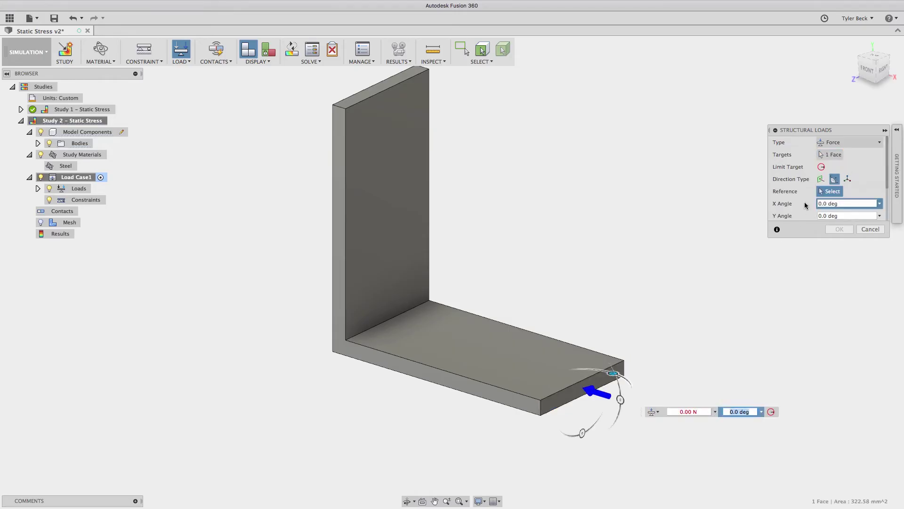
pyautogui.click(625, 371)
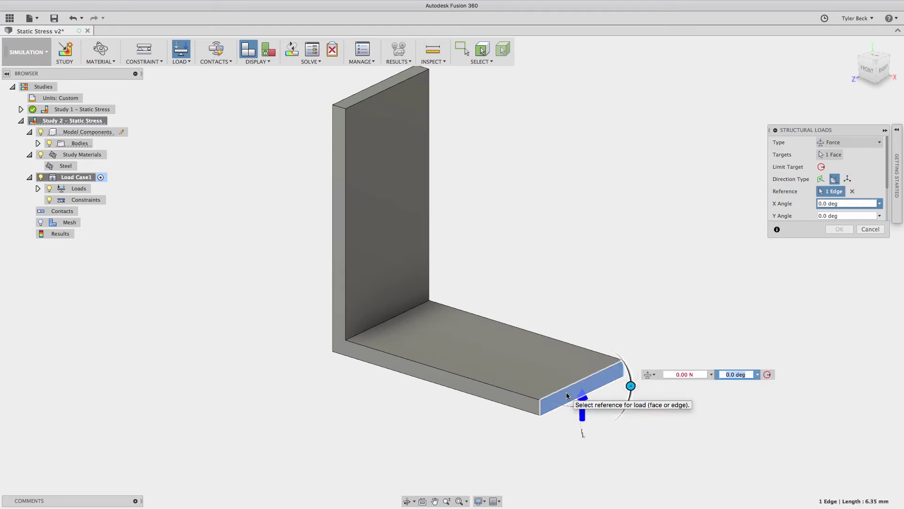
pyautogui.click(620, 365)
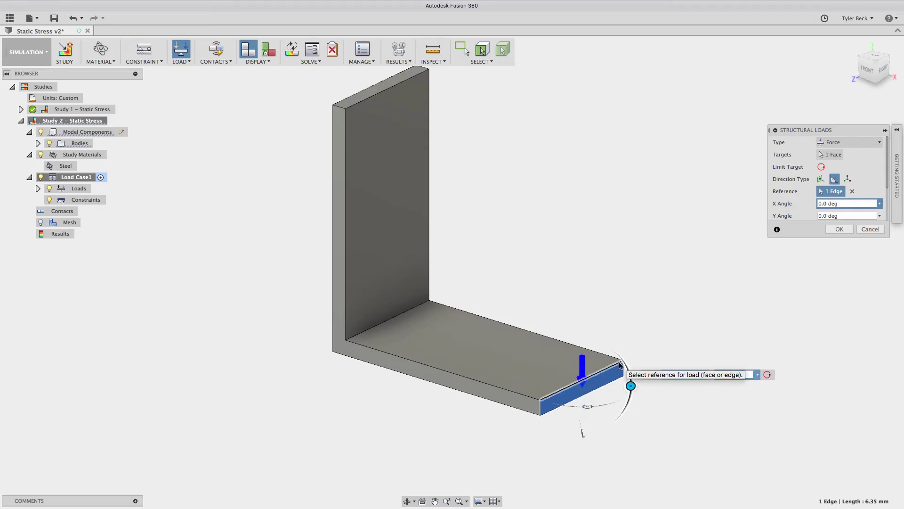
pyautogui.press('Tab')
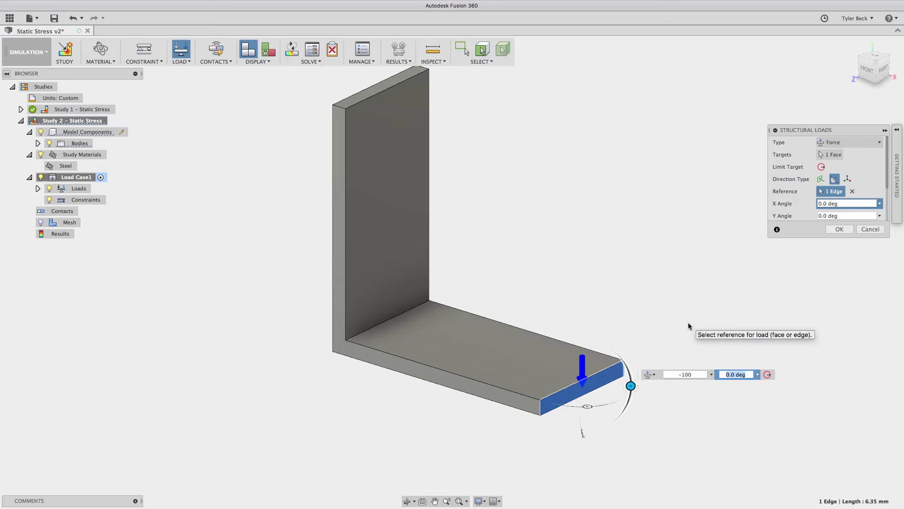
pyautogui.click(840, 230)
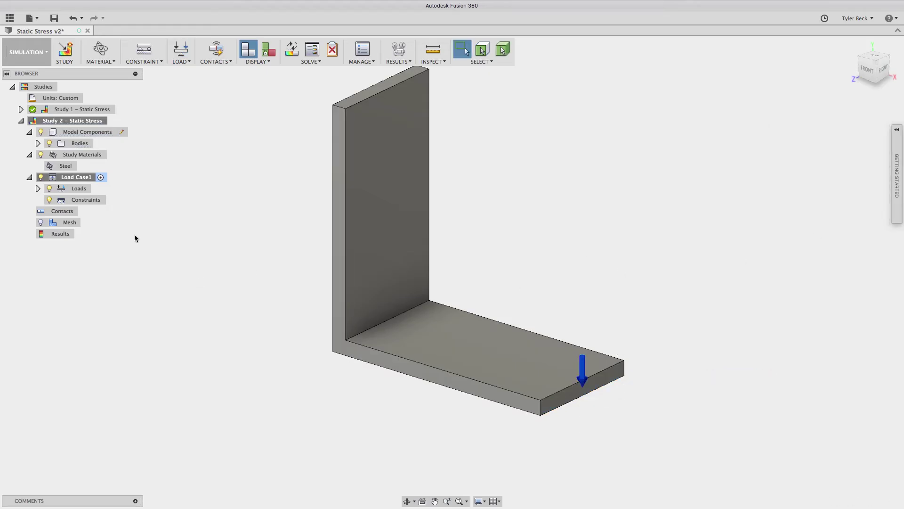
# Review the loads and constraints listed in the attributes of Load Case1
pyautogui.rightClick(94, 199)
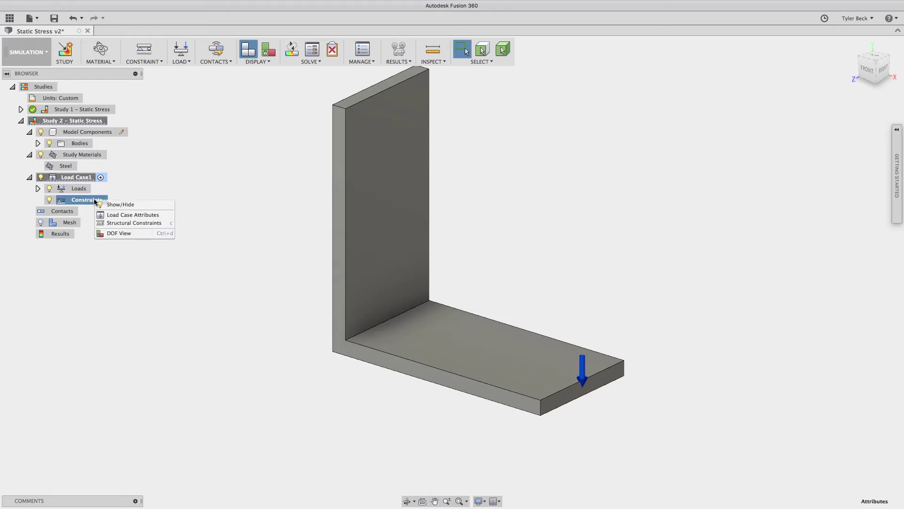
pyautogui.click(110, 215)
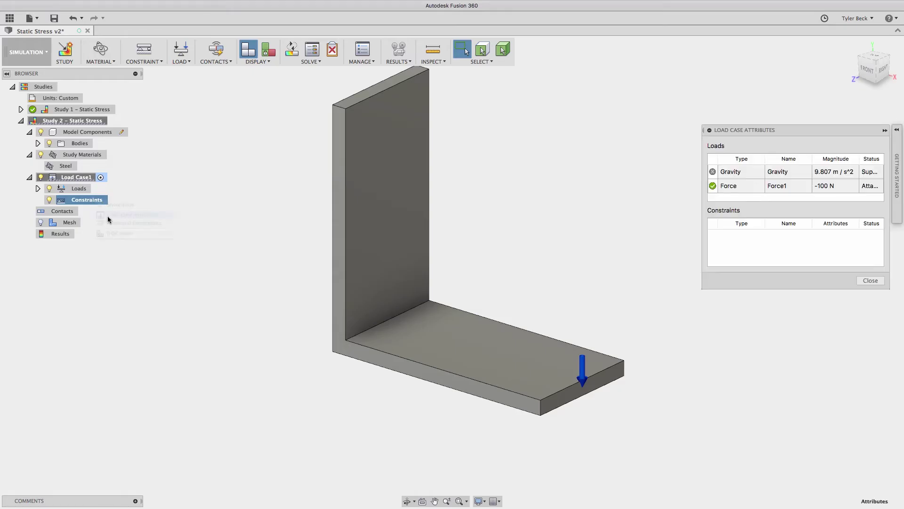
pyautogui.click(870, 280)
# Apply a fixed structural constraint on all three axes to the outer back face of the bracket's vertical leg
pyautogui.rightClick(81, 204)
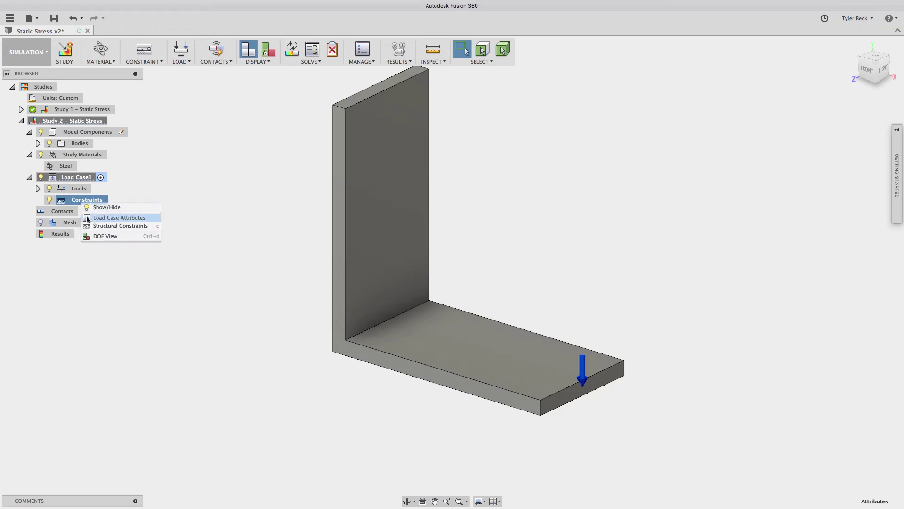
pyautogui.click(96, 226)
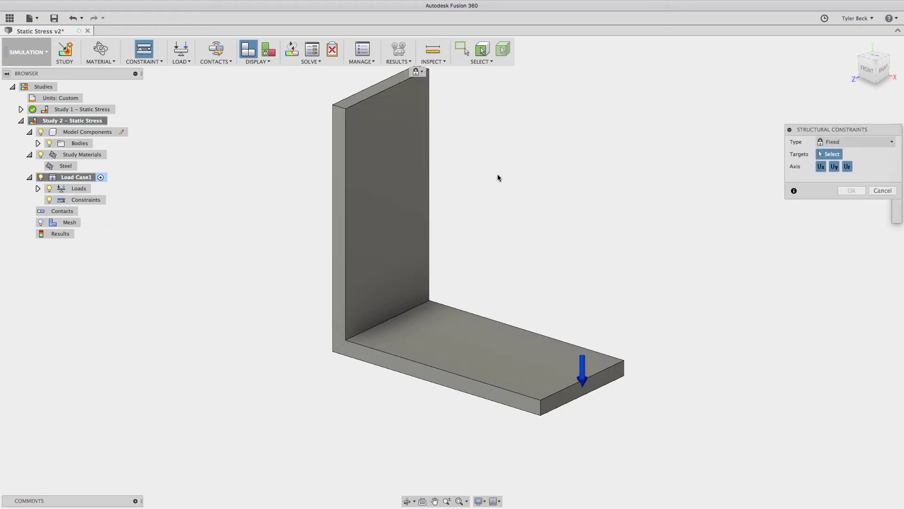
pyautogui.keyDown('shift'); pyautogui.moveTo(513, 190); pyautogui.dragTo(571, 193, button='middle'); pyautogui.keyUp('shift')
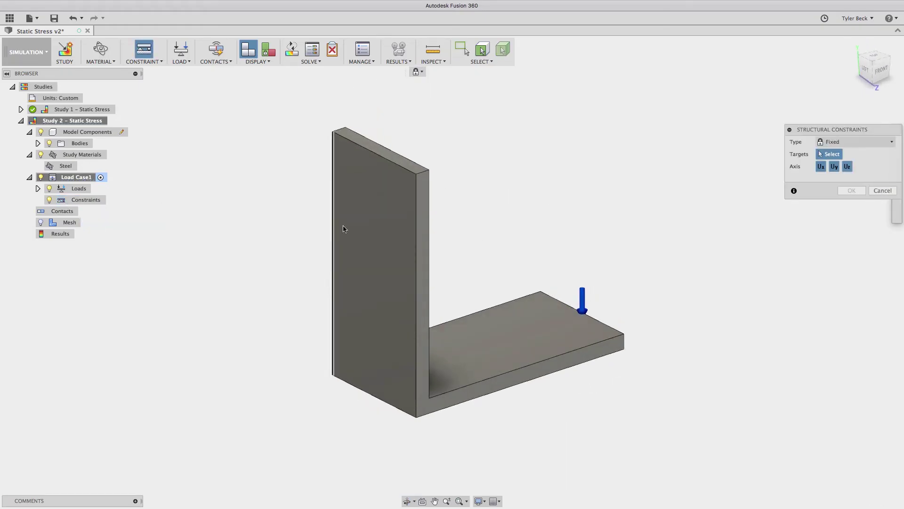
pyautogui.click(361, 225)
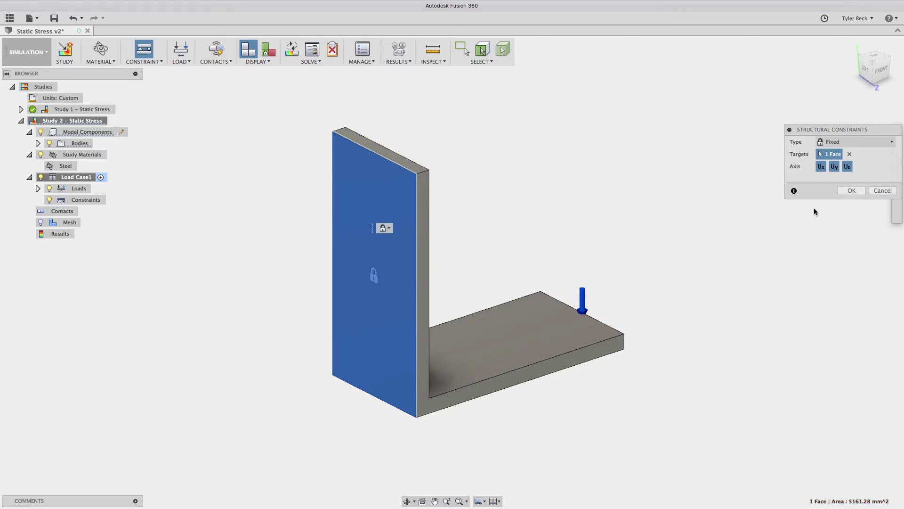
pyautogui.click(850, 190)
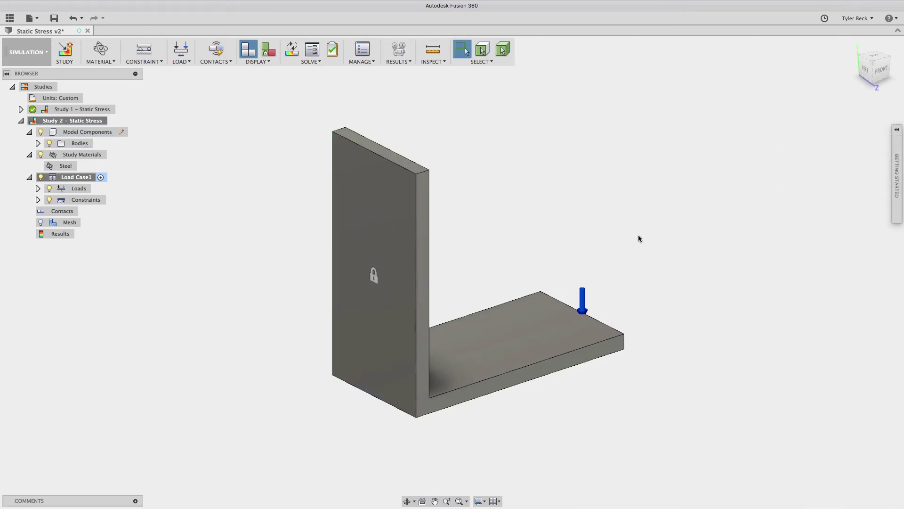
# Generate the finite element mesh for the bracket in Study 2
pyautogui.keyDown('shift'); pyautogui.moveTo(636, 249); pyautogui.dragTo(560, 253, button='middle'); pyautogui.keyUp('shift')
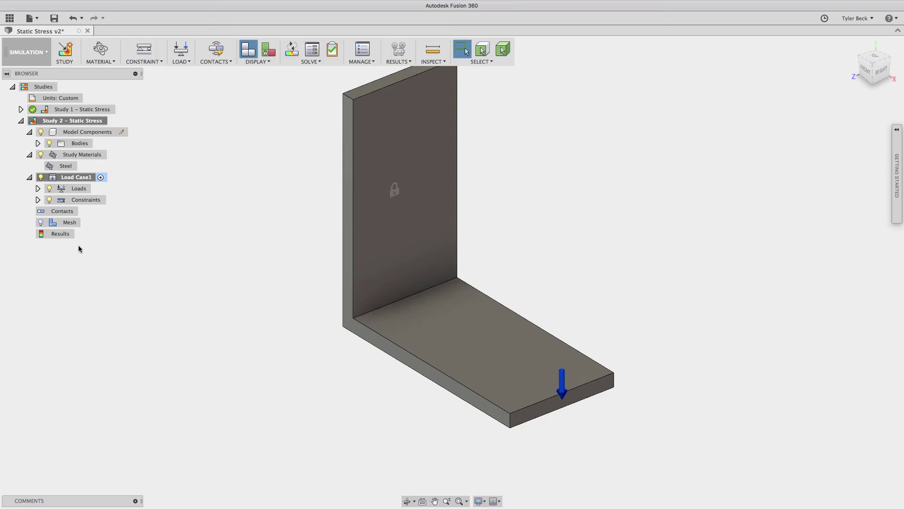
pyautogui.rightClick(70, 222)
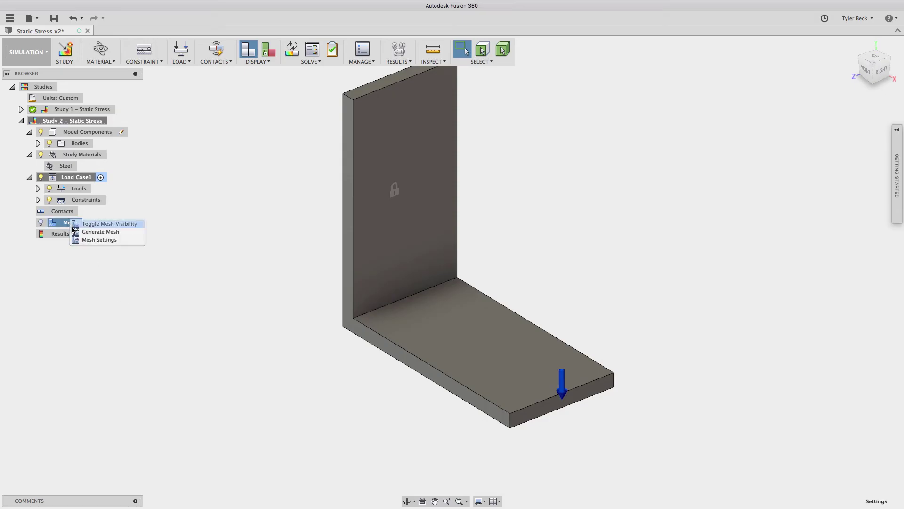
pyautogui.click(89, 231)
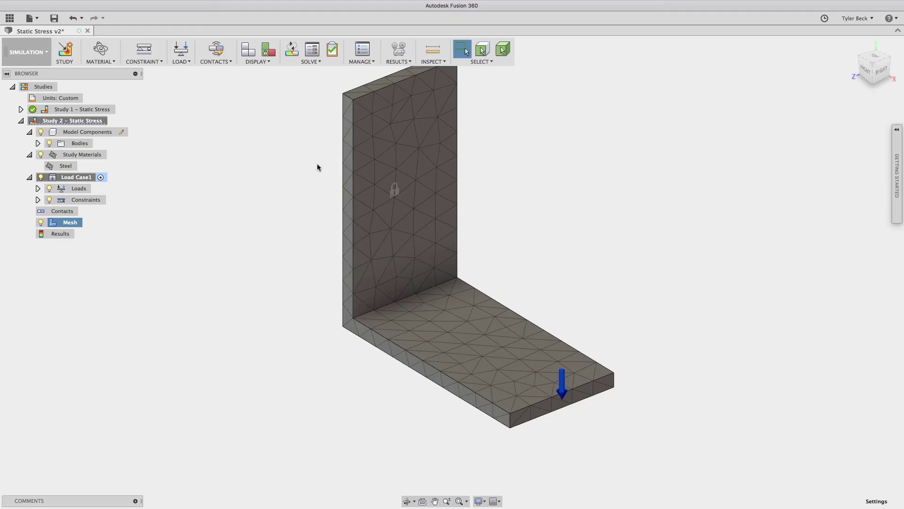
# Run the pre-check on Study 2's setup and dismiss its report
pyautogui.rightClick(64, 233)
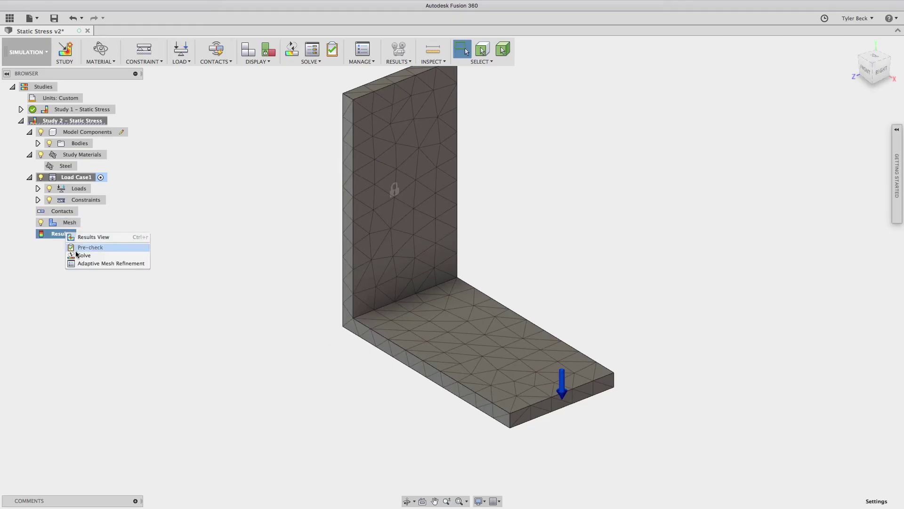
pyautogui.click(76, 250)
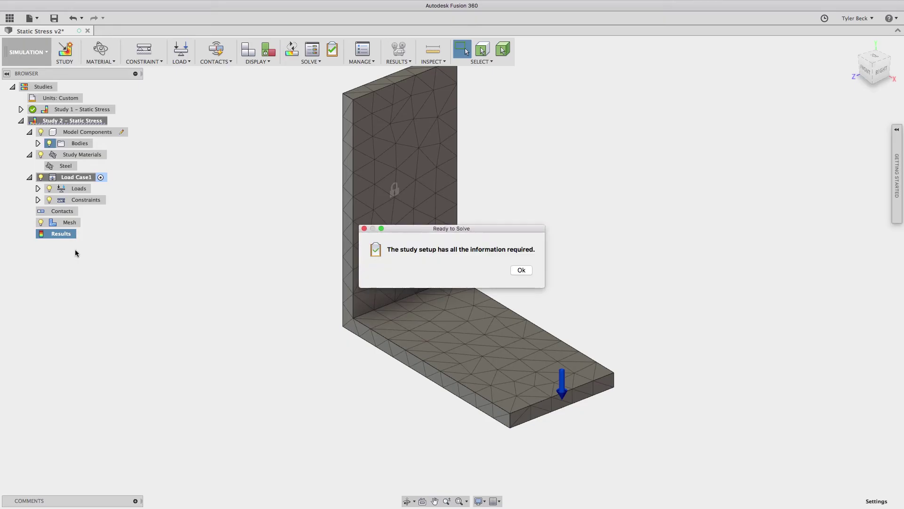
pyautogui.click(521, 271)
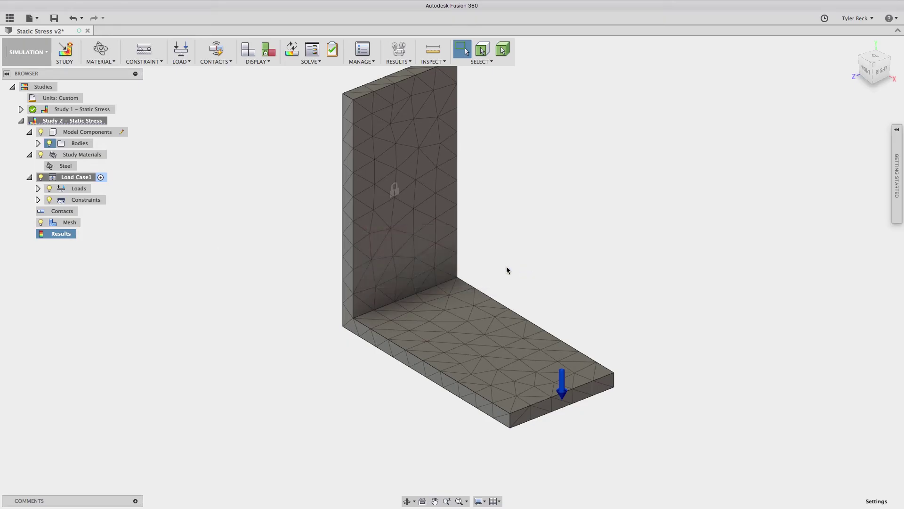
# Solve Study 2 - Static Stress locally
pyautogui.rightClick(71, 234)
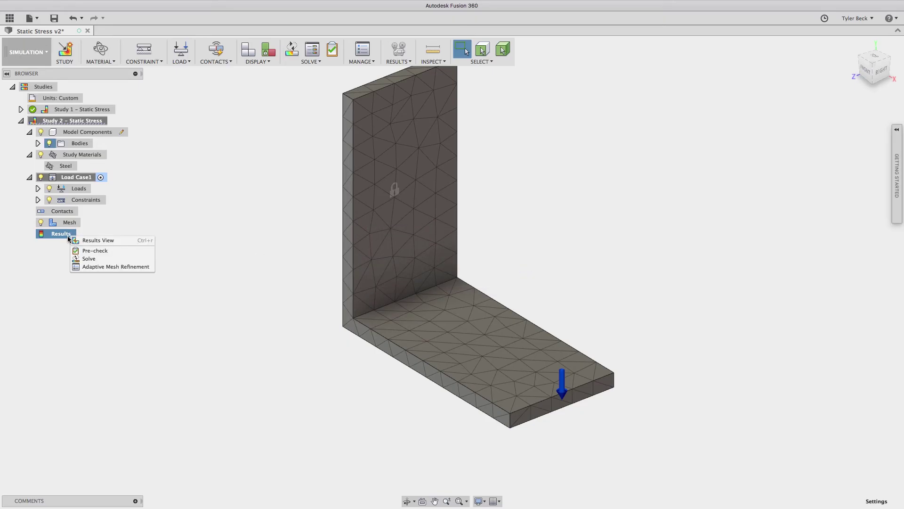
pyautogui.click(89, 259)
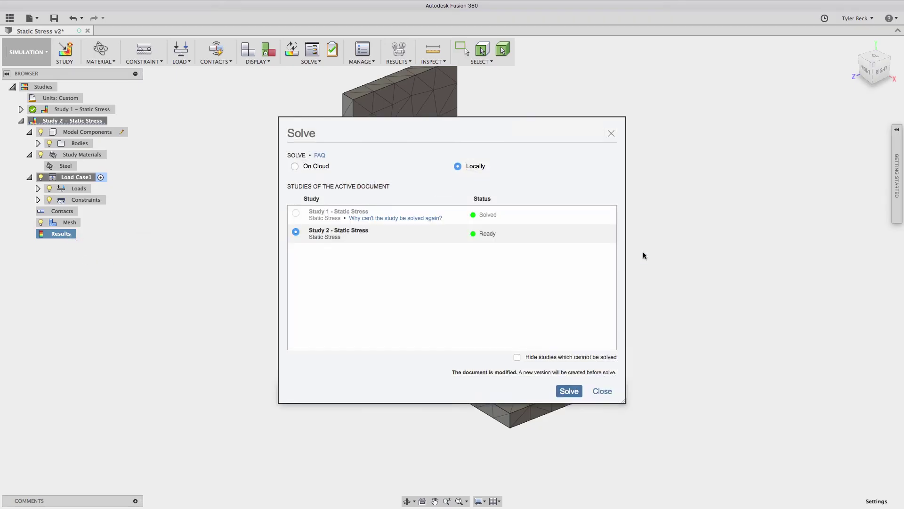
pyautogui.click(569, 391)
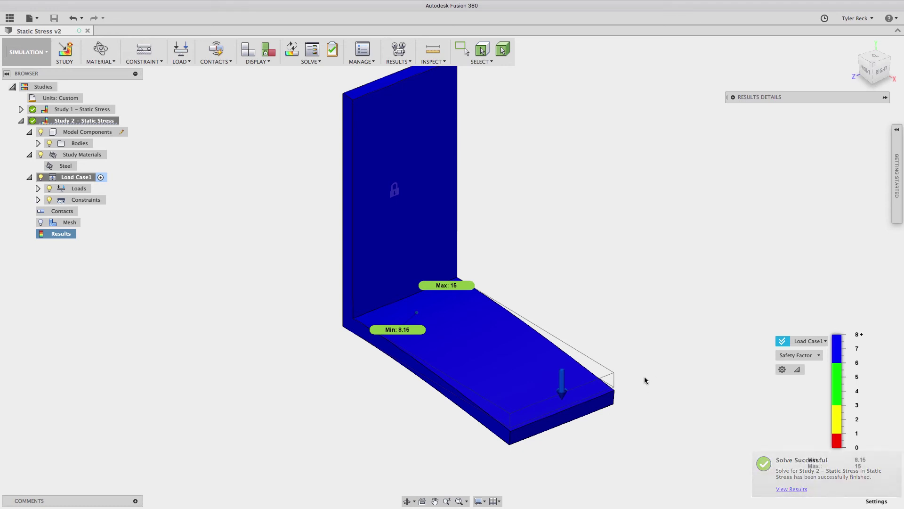
# Switch the results from safety factor to Von Mises stress and examine the distribution around the bracket's inner corner
pyautogui.keyDown('shift'); pyautogui.moveTo(644, 377); pyautogui.dragTo(688, 380, button='middle'); pyautogui.keyUp('shift')
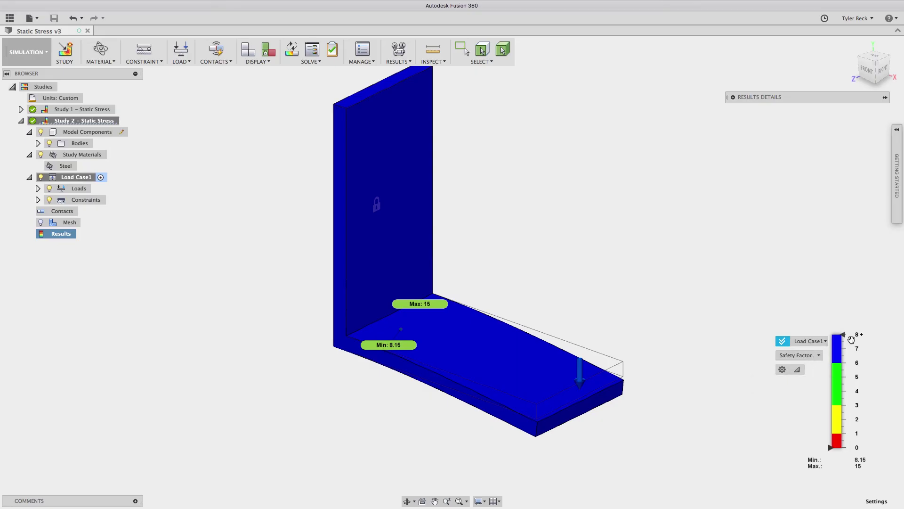
pyautogui.click(820, 358)
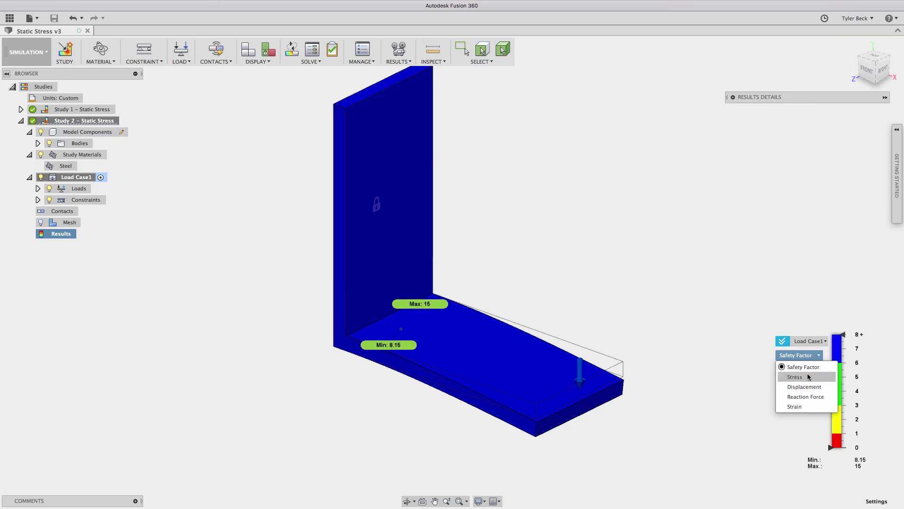
pyautogui.click(807, 375)
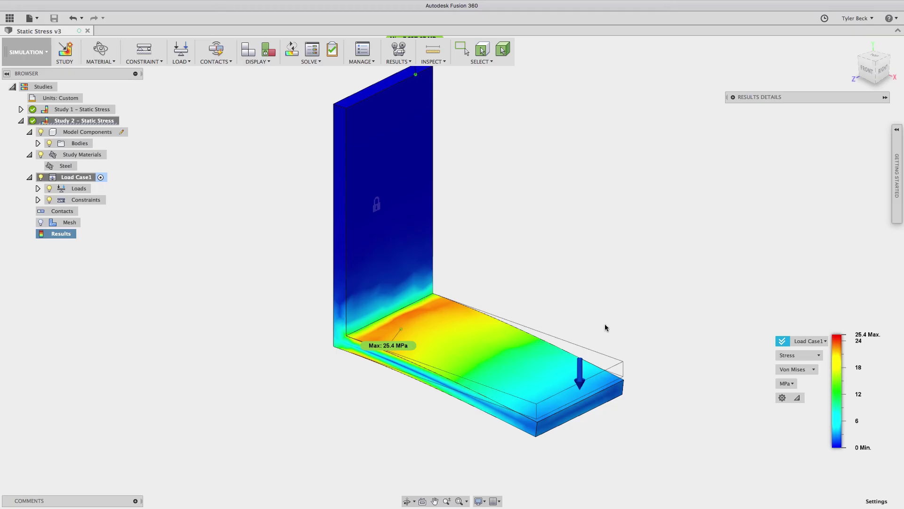
pyautogui.moveTo(599, 313)
pyautogui.keyDown('shift'); pyautogui.mouseDown(button='middle')
pyautogui.moveTo(585, 309)
pyautogui.moveTo(597, 314)
pyautogui.mouseUp(button='middle'); pyautogui.keyUp('shift')
pyautogui.scroll(4, 361, 353)
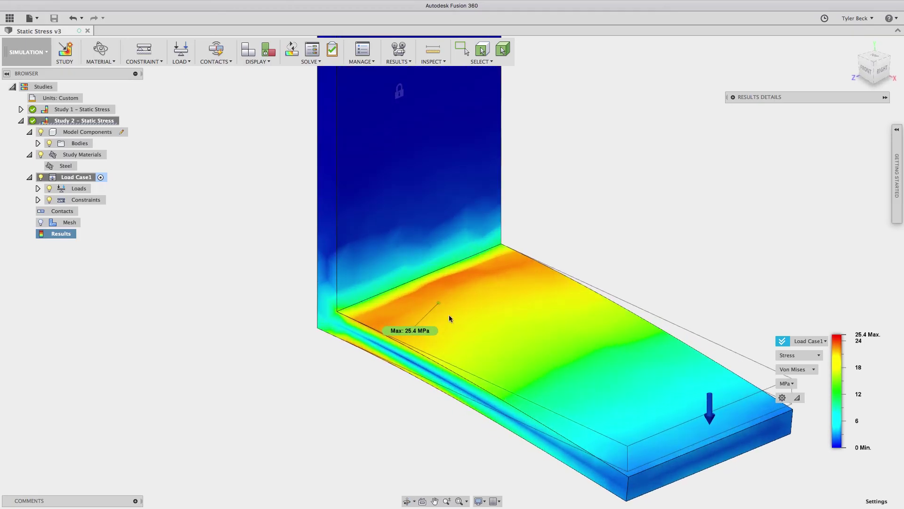
pyautogui.scroll(-5, 536, 354)
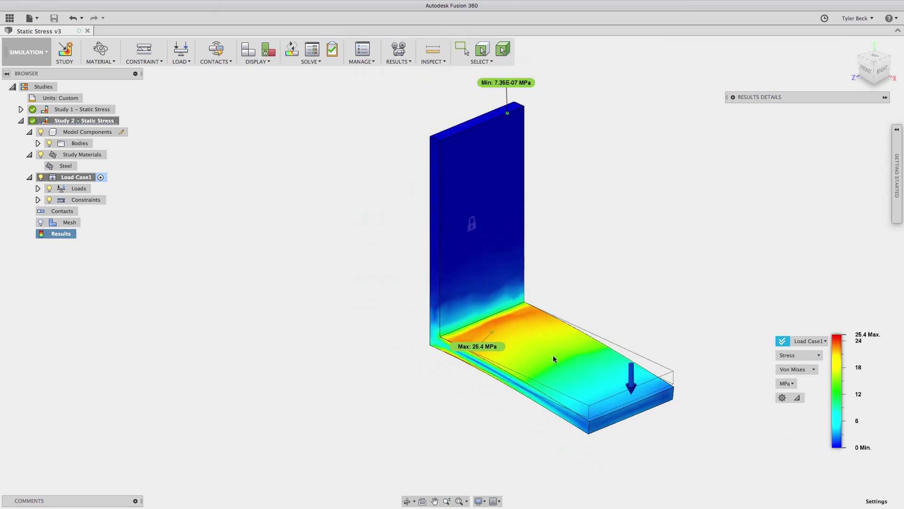
pyautogui.keyDown('shift'); pyautogui.moveTo(699, 349); pyautogui.dragTo(678, 353, button='middle'); pyautogui.keyUp('shift')
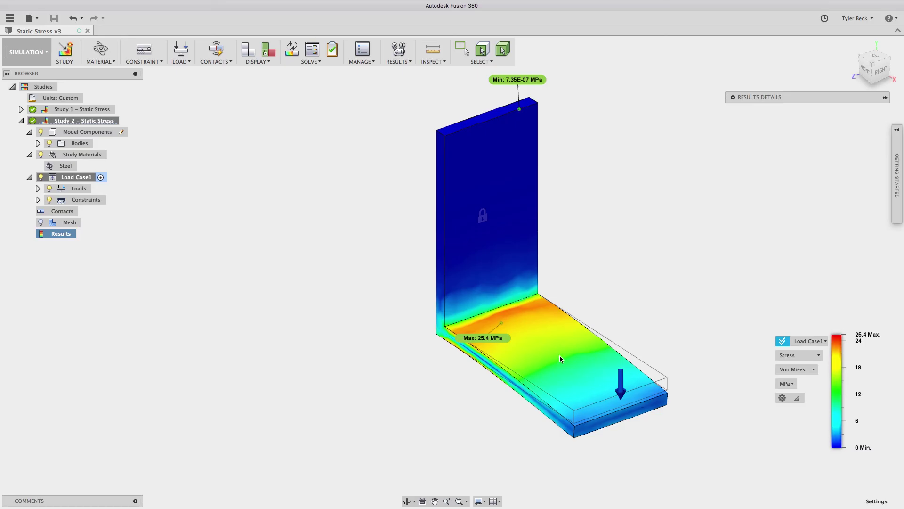
pyautogui.scroll(1, 554, 358)
# Display the total displacement results for Load Case1 and set their unit to inches
pyautogui.click(800, 355)
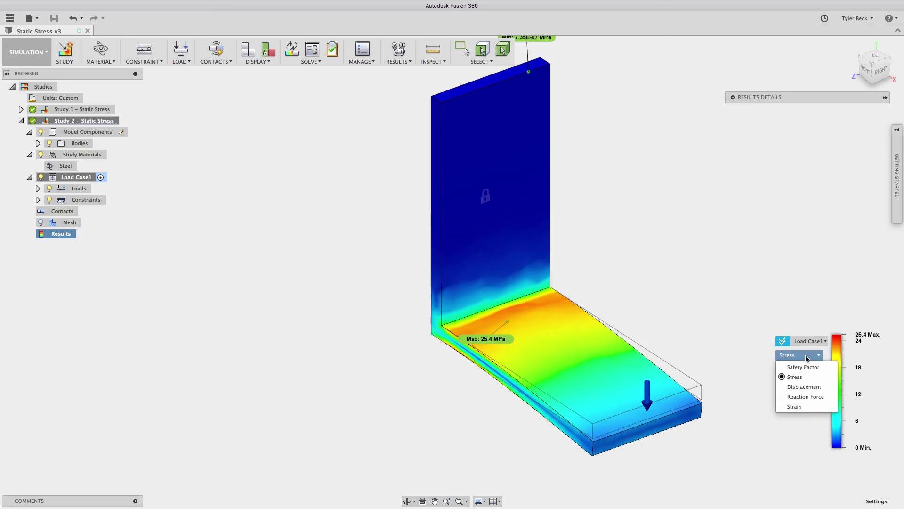
pyautogui.click(804, 387)
pyautogui.keyDown('shift'); pyautogui.moveTo(583, 376); pyautogui.dragTo(633, 404, button='middle'); pyautogui.keyUp('shift')
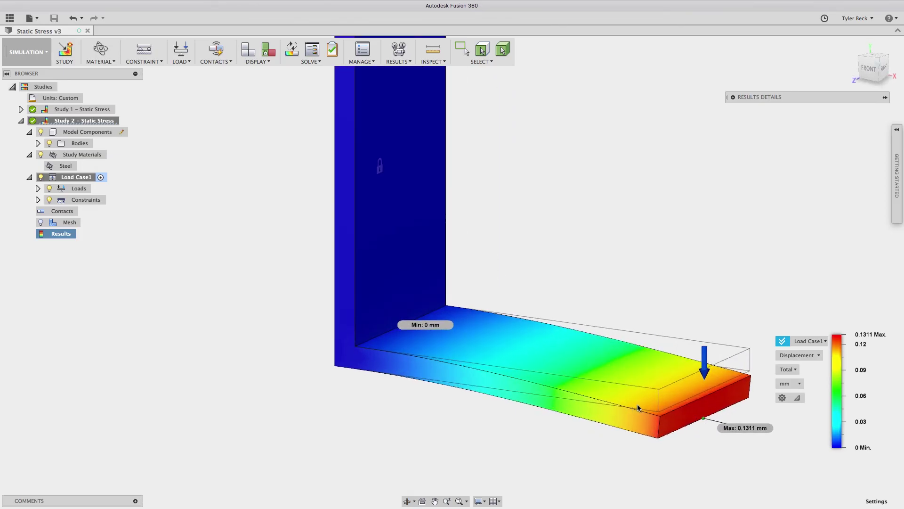
pyautogui.scroll(-2, 638, 405)
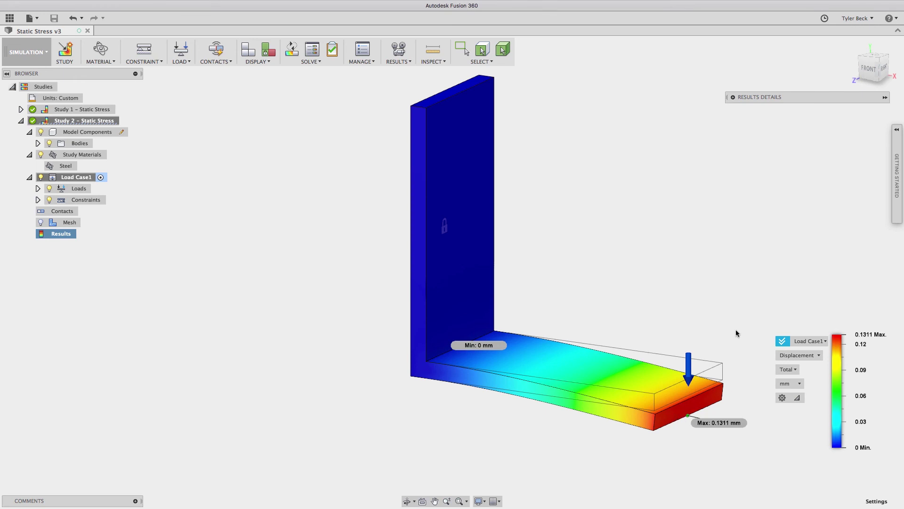
pyautogui.click(792, 383)
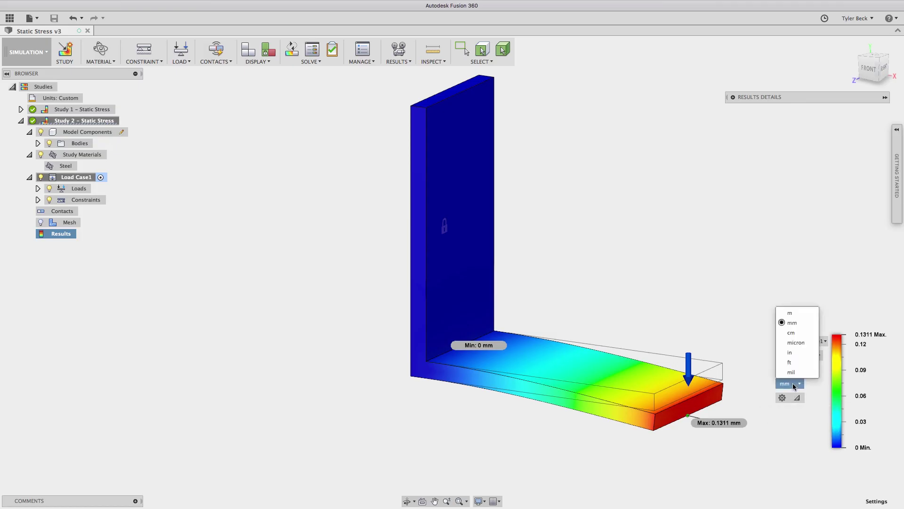
pyautogui.click(790, 352)
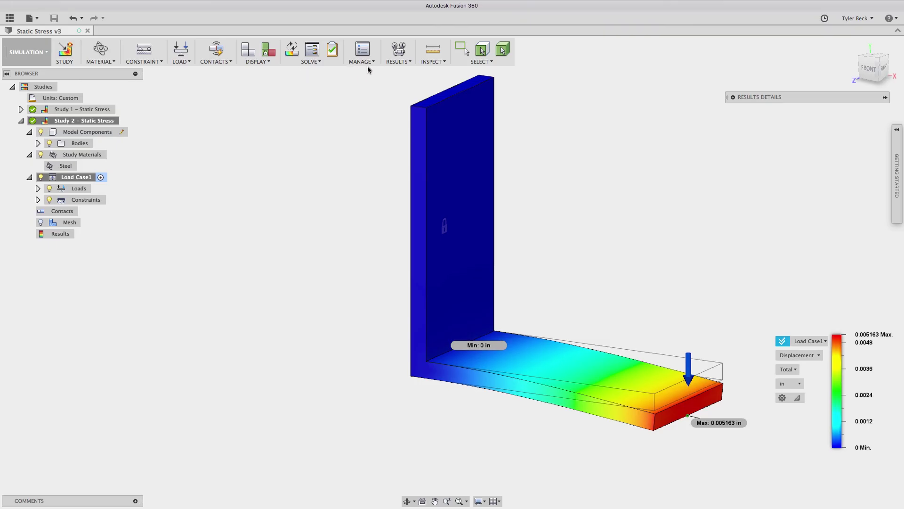
# Set the deformation scale to Actual and inspect the displaced horizontal leg up close
pyautogui.click(390, 61)
pyautogui.moveTo(393, 69)
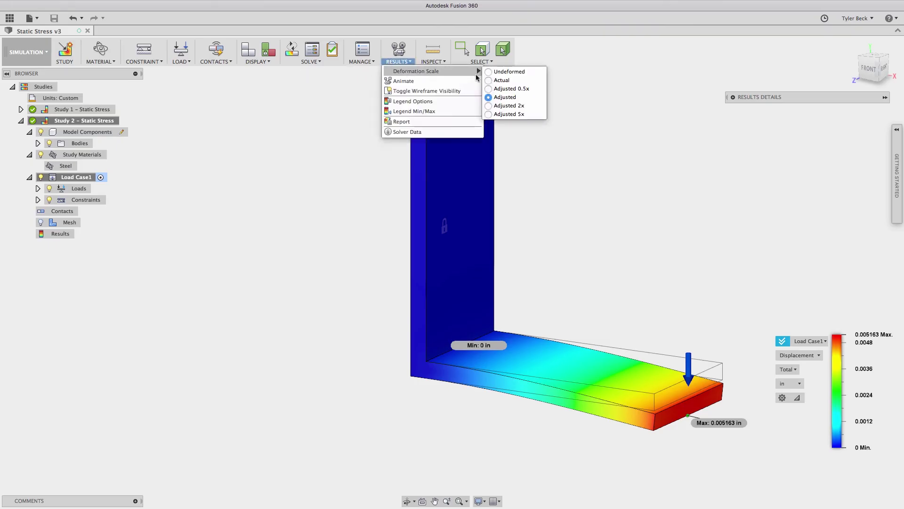
pyautogui.click(500, 80)
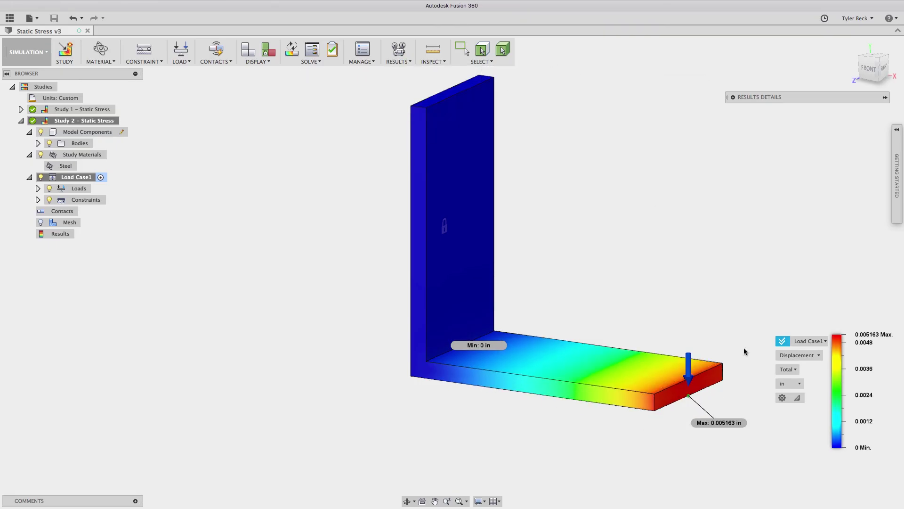
pyautogui.scroll(5, 664, 400)
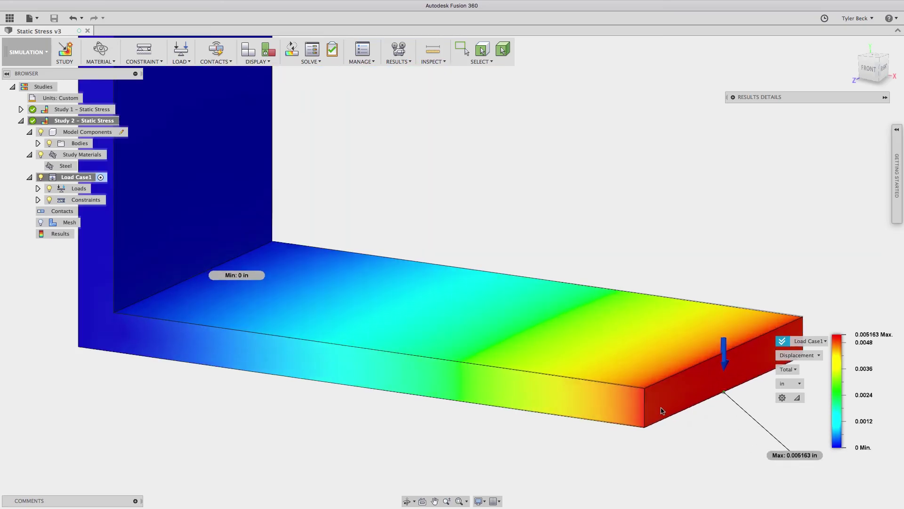
pyautogui.scroll(-5, 674, 415)
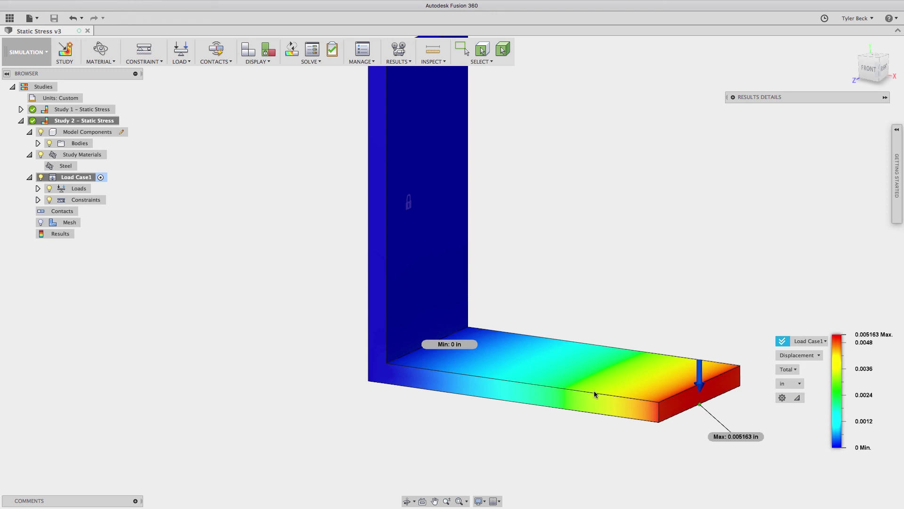
pyautogui.moveTo(599, 353)
pyautogui.keyDown('shift'); pyautogui.mouseDown(button='middle')
pyautogui.moveTo(555, 234)
pyautogui.moveTo(584, 364)
pyautogui.mouseUp(button='middle'); pyautogui.keyUp('shift')
# Set the deformation scale to Adjusted 5x and view the whole deformed bracket
pyautogui.click(398, 60)
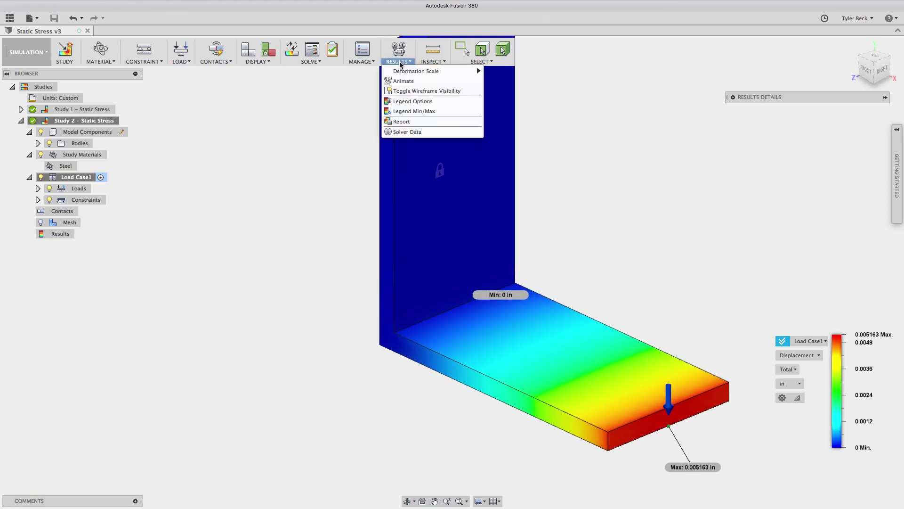
pyautogui.moveTo(404, 73)
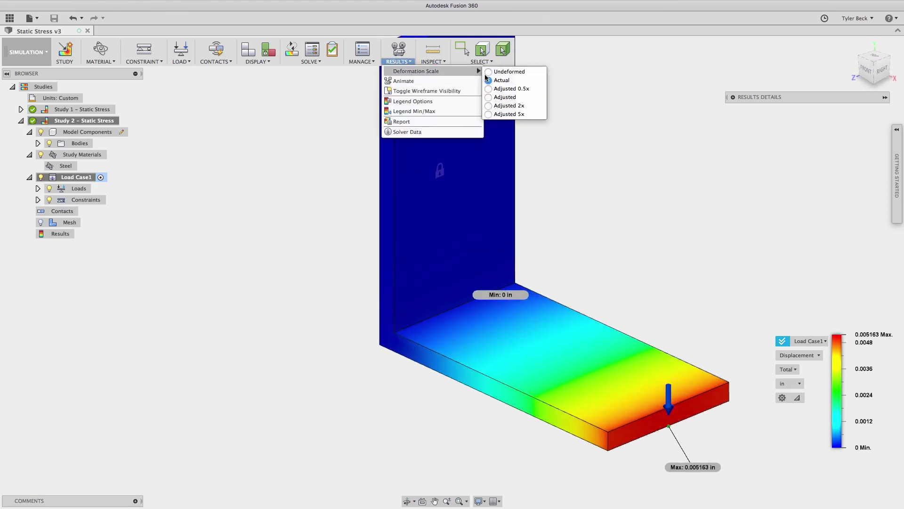
pyautogui.click(495, 114)
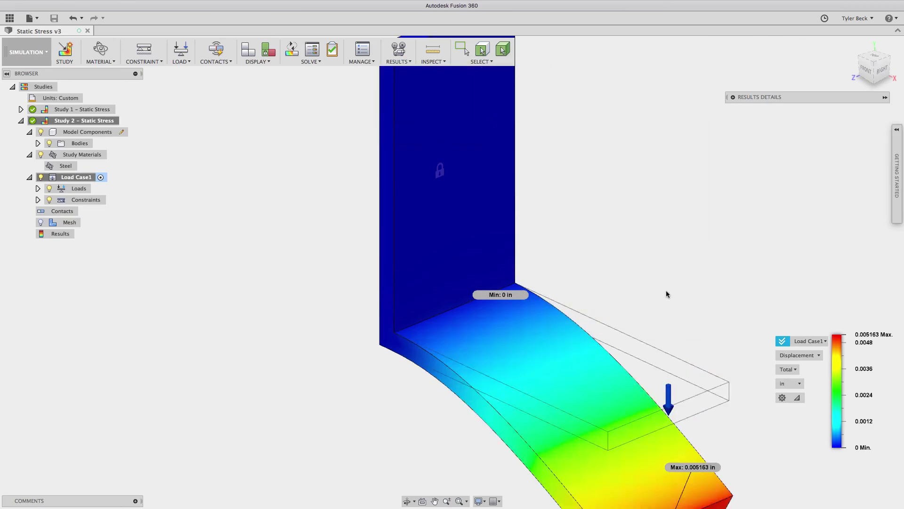
pyautogui.scroll(-3, 666, 302)
pyautogui.keyDown('shift'); pyautogui.moveTo(636, 293); pyautogui.dragTo(650, 277, button='middle'); pyautogui.keyUp('shift')
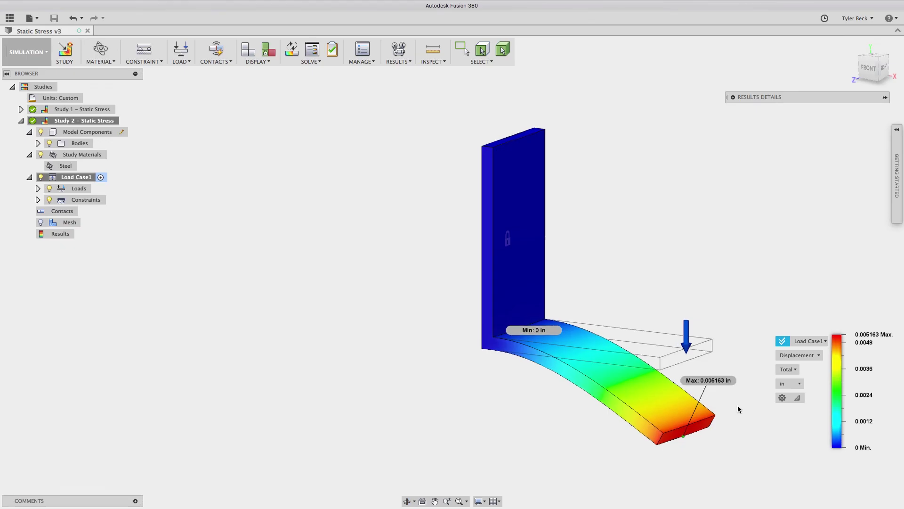